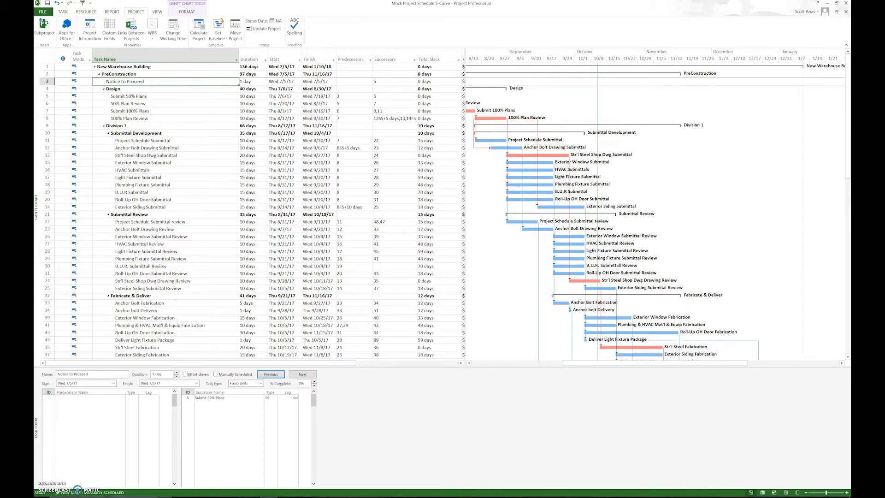
Collapse the Construction summary task so that only the PreConstruction tasks stay expanded.
{"action": "left_click", "coordinate": [469, 363]}
{"action": "left_click", "coordinate": [469, 363]}
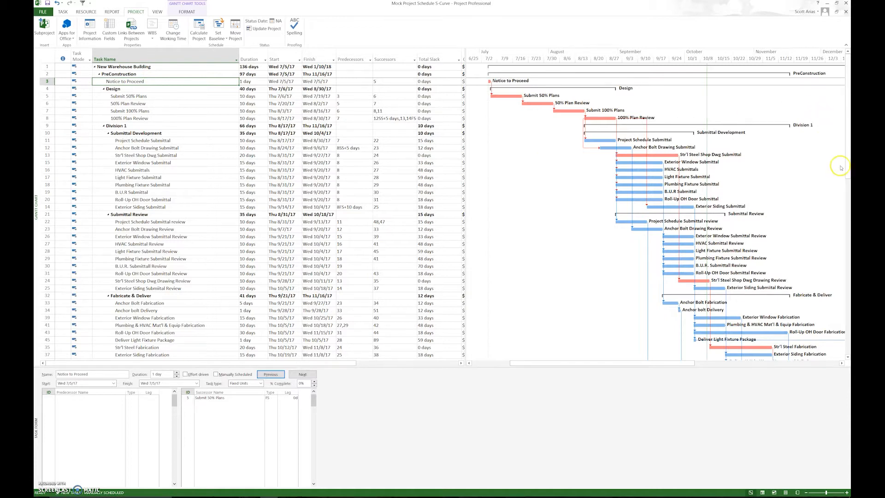
{"action": "left_click_drag", "start_coordinate": [847, 171], "coordinate": [847, 230]}
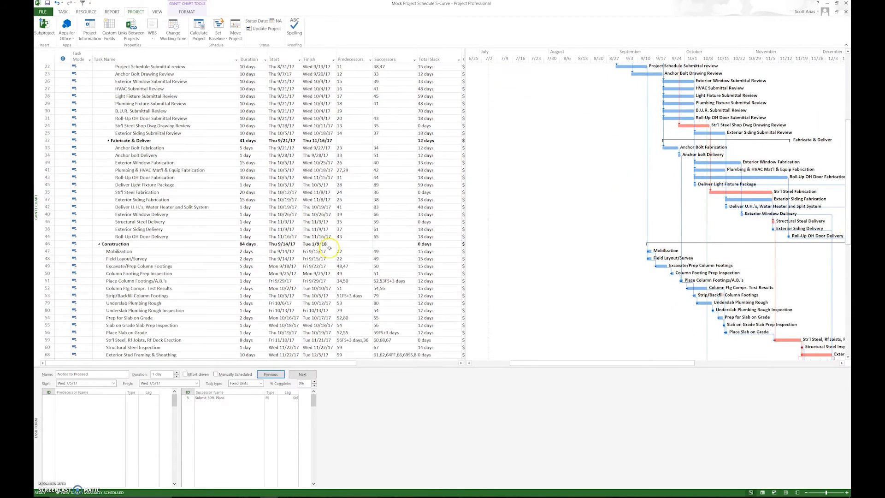
{"action": "left_click", "coordinate": [100, 245]}
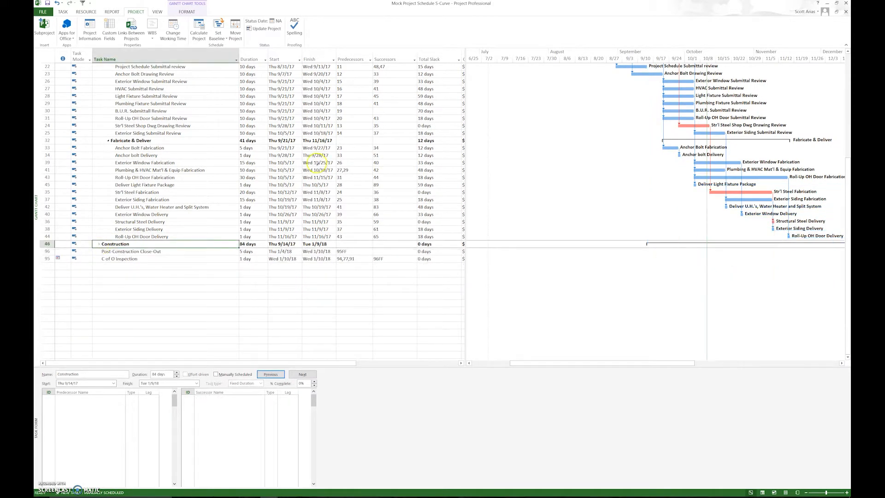
{"action": "left_click_drag", "start_coordinate": [847, 166], "coordinate": [846, 65]}
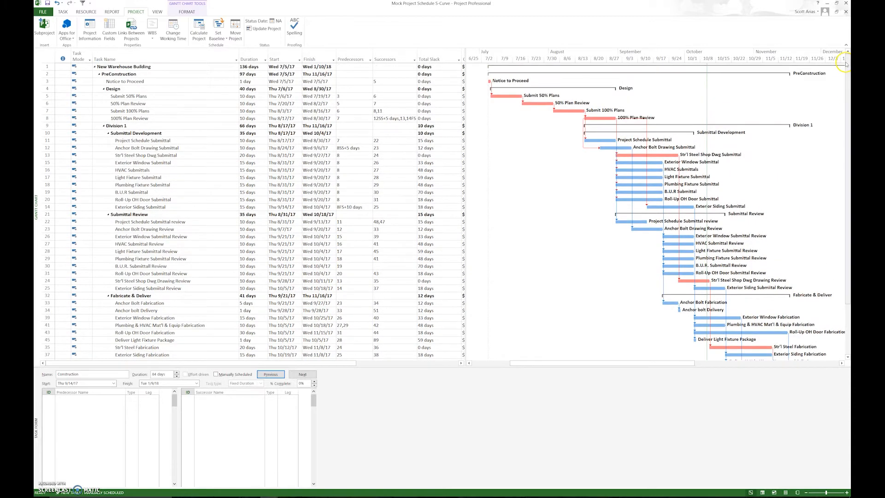
Hide the summary tasks and sort the displayed preconstruction tasks by start date.
{"action": "left_click", "coordinate": [186, 12]}
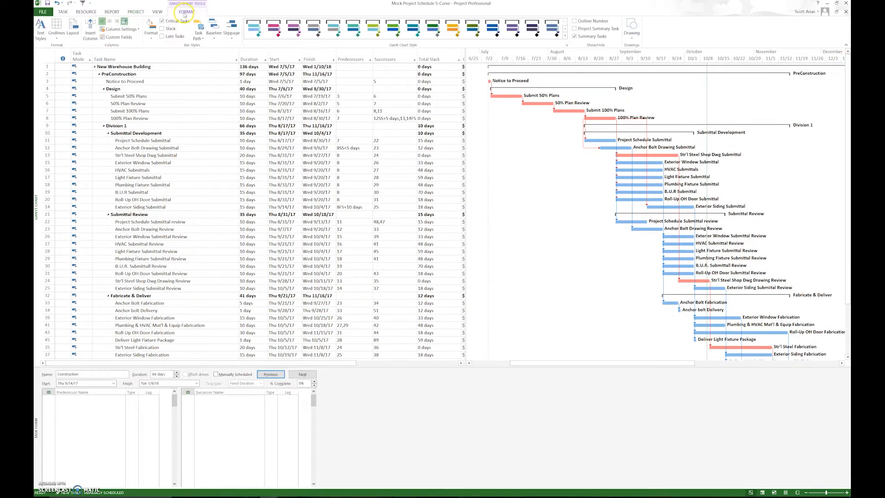
{"action": "left_click", "coordinate": [574, 36]}
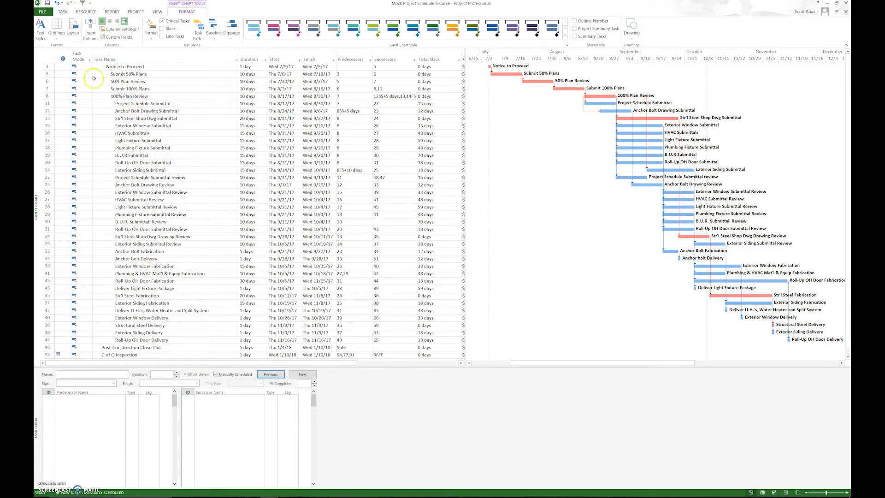
{"action": "left_click", "coordinate": [158, 12]}
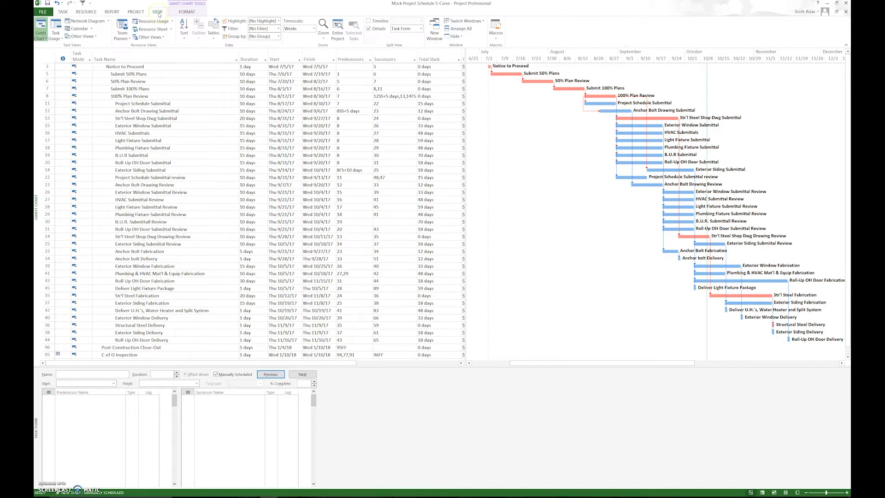
{"action": "left_click", "coordinate": [185, 40]}
{"action": "left_click", "coordinate": [194, 45]}
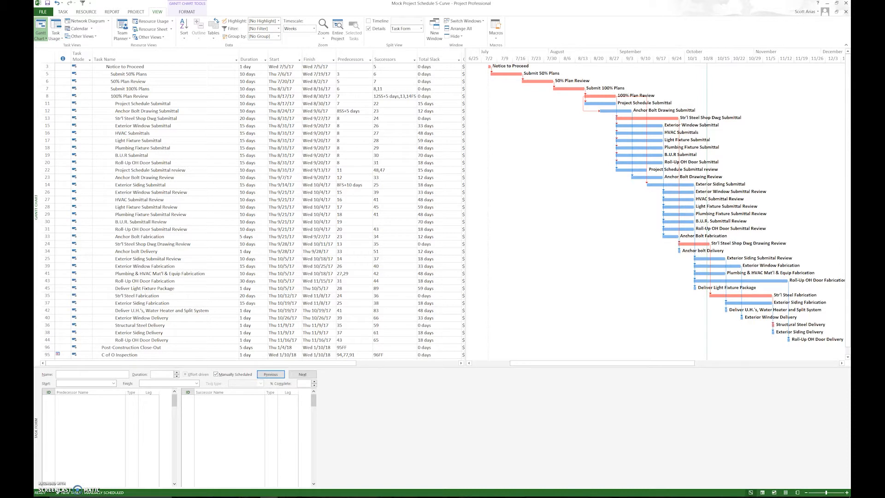
Show the summary tasks again, expand Construction and collapse PreConstruction.
{"action": "left_click", "coordinate": [186, 12]}
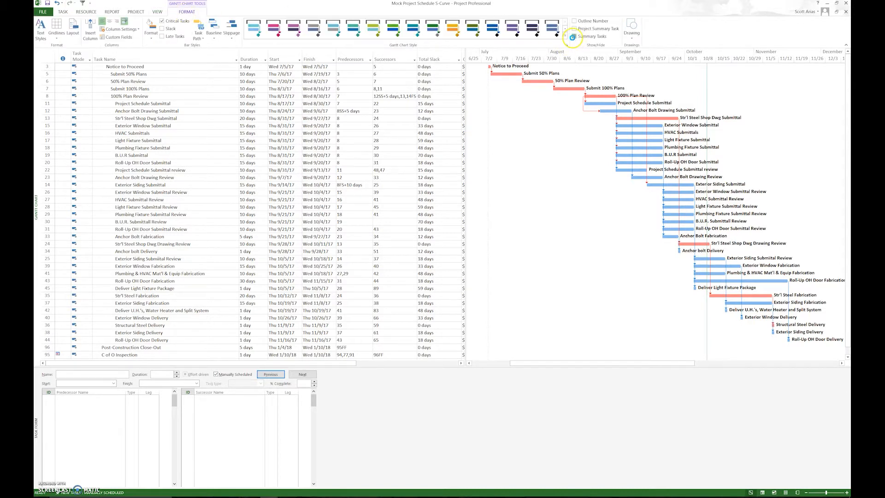
{"action": "left_click", "coordinate": [575, 36]}
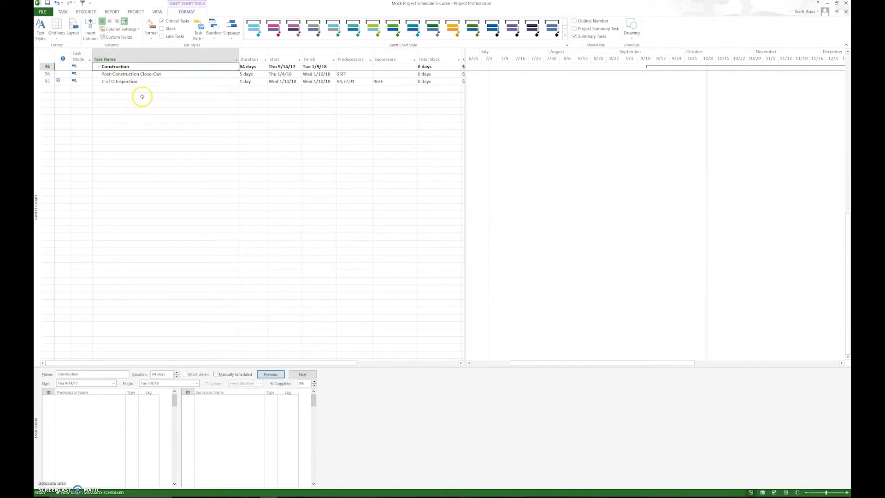
{"action": "left_click", "coordinate": [99, 66]}
{"action": "scroll", "coordinate": [844, 67], "scroll_direction": "up", "scroll_amount": 15}
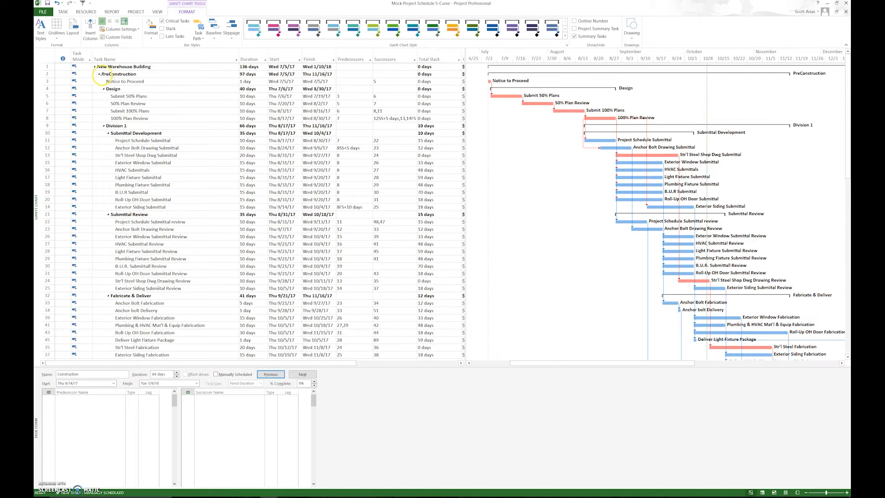
{"action": "left_click", "coordinate": [99, 75]}
{"action": "left_click", "coordinate": [98, 74]}
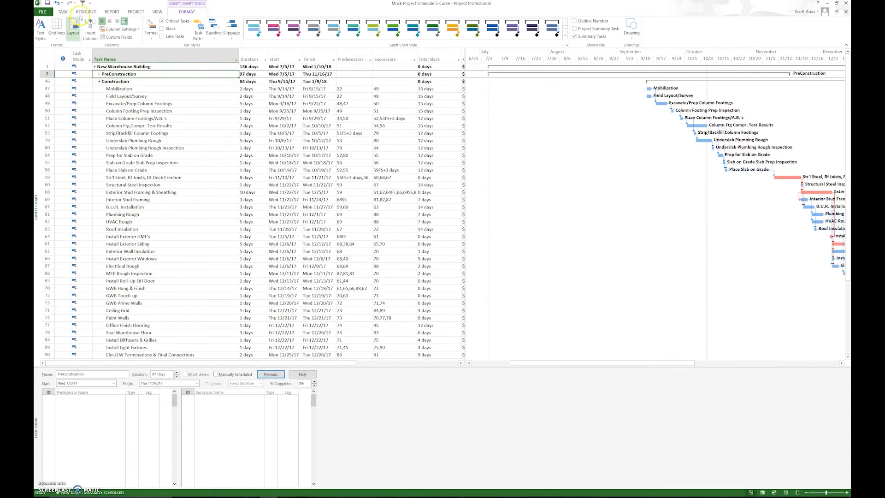
Hide the summary tasks and sort the construction tasks by start date.
{"action": "left_click", "coordinate": [575, 36]}
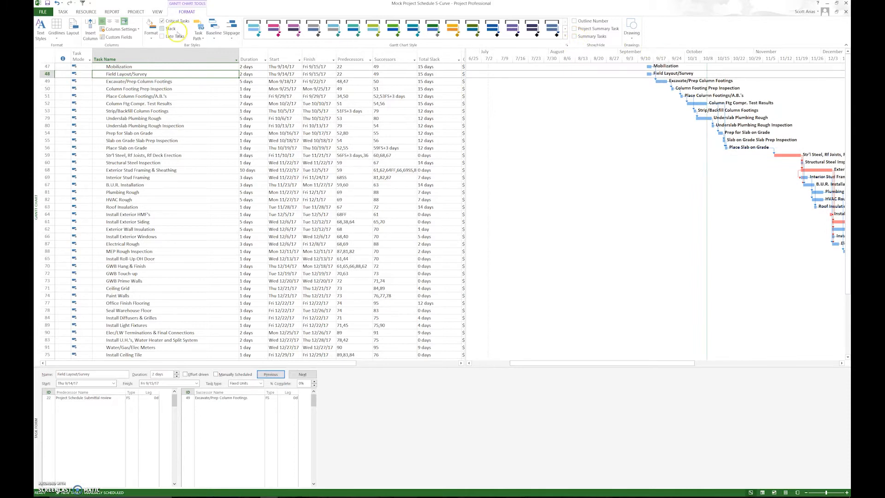
{"action": "left_click", "coordinate": [156, 12]}
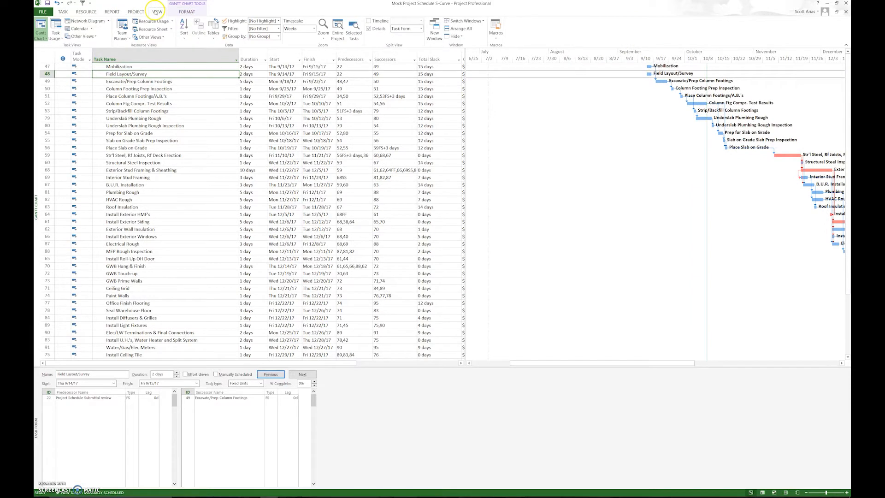
{"action": "left_click", "coordinate": [183, 28]}
{"action": "left_click", "coordinate": [194, 45]}
{"action": "left_click", "coordinate": [198, 83]}
{"action": "left_click", "coordinate": [184, 35]}
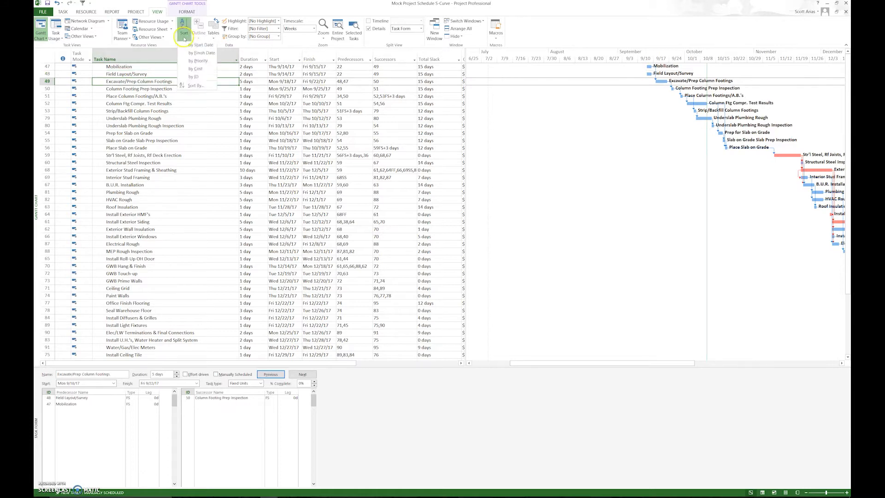
{"action": "left_click", "coordinate": [188, 45]}
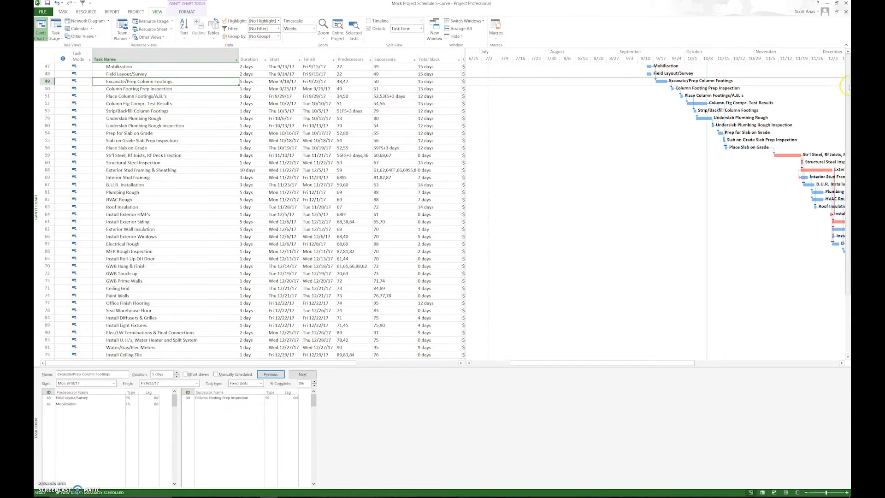
Examine the construction tasks one by one from Mobilization to Str'l Steel, Rf Joists, Rf Deck Erection, including that task's predecessors.
{"action": "left_click", "coordinate": [170, 67]}
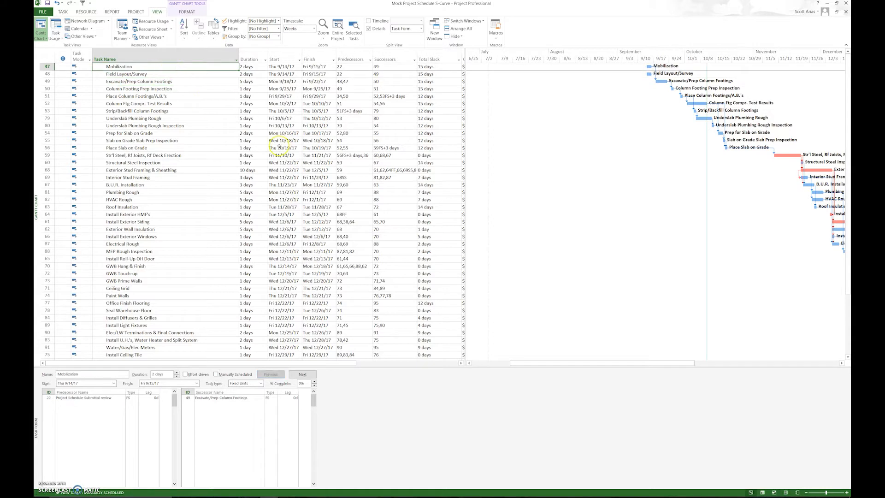
{"action": "key", "text": "Down"}
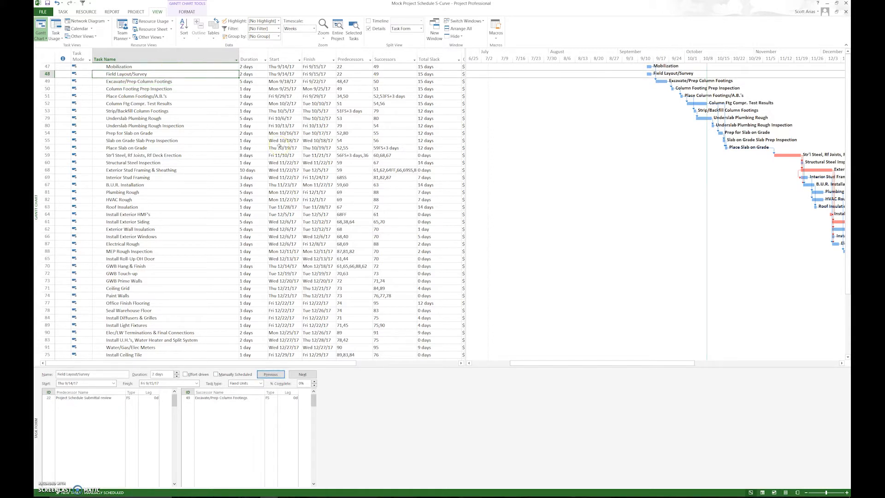
{"action": "key", "text": "Down"}
{"action": "key", "text": "Down"}
{"action": "key", "text": "Down"}
{"action": "key", "text": "Down"}
{"action": "key", "text": "Down"}
{"action": "key", "text": "Down"}
{"action": "key", "text": "Down"}
{"action": "key", "text": "Down"}
{"action": "key", "text": "Down"}
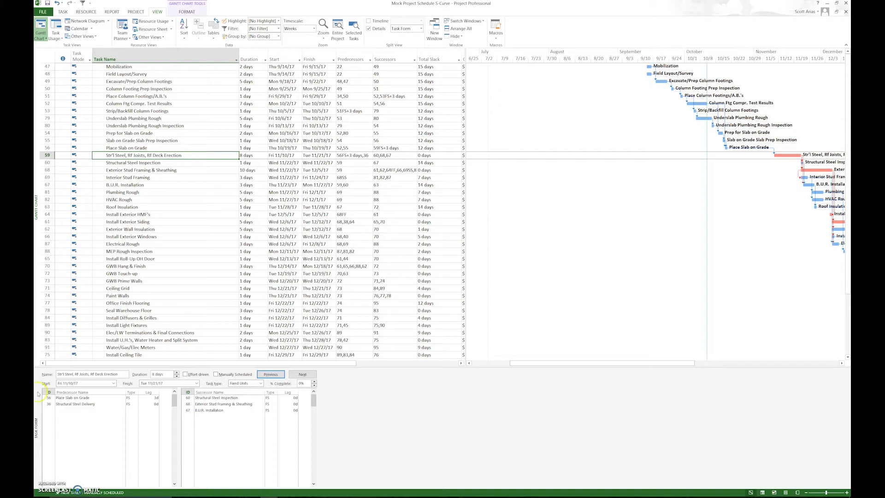
{"action": "left_click", "coordinate": [69, 403]}
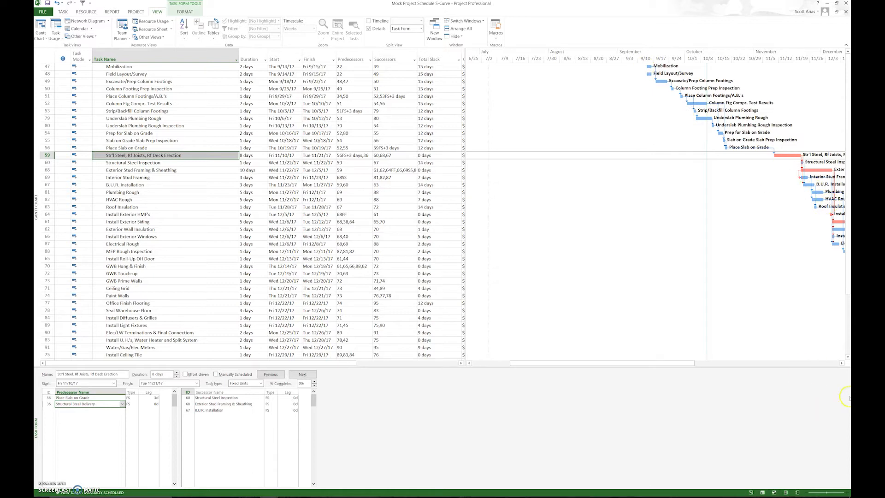
Widen the task table to expose the cost columns, then show the summary tasks and select the New Warehouse Building cost.
{"action": "left_click", "coordinate": [841, 364]}
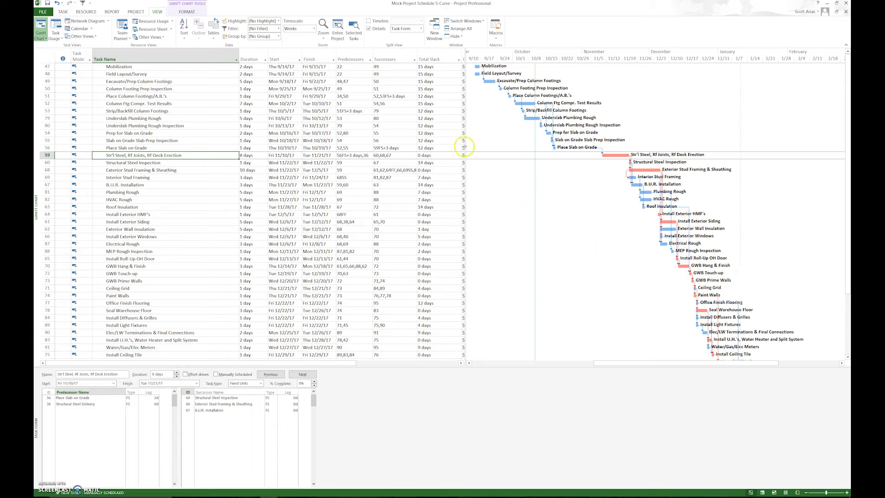
{"action": "left_click_drag", "start_coordinate": [466, 147], "coordinate": [633, 127]}
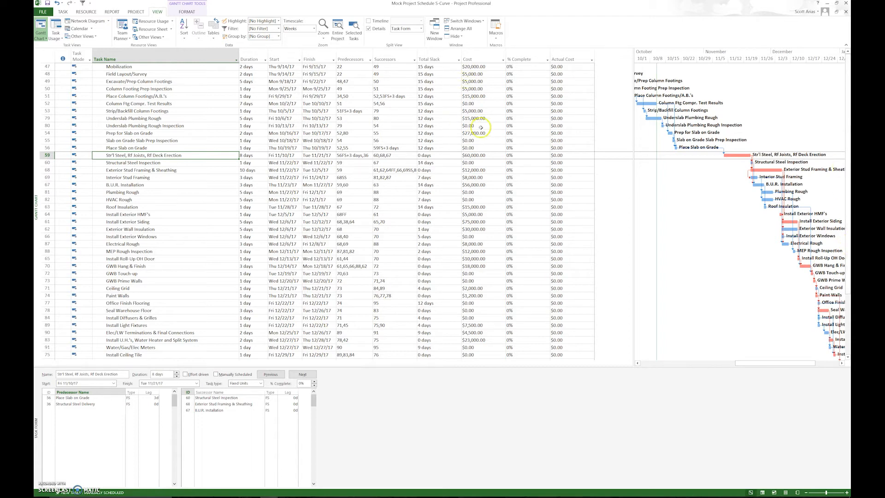
{"action": "left_click", "coordinate": [171, 12]}
{"action": "left_click", "coordinate": [575, 37]}
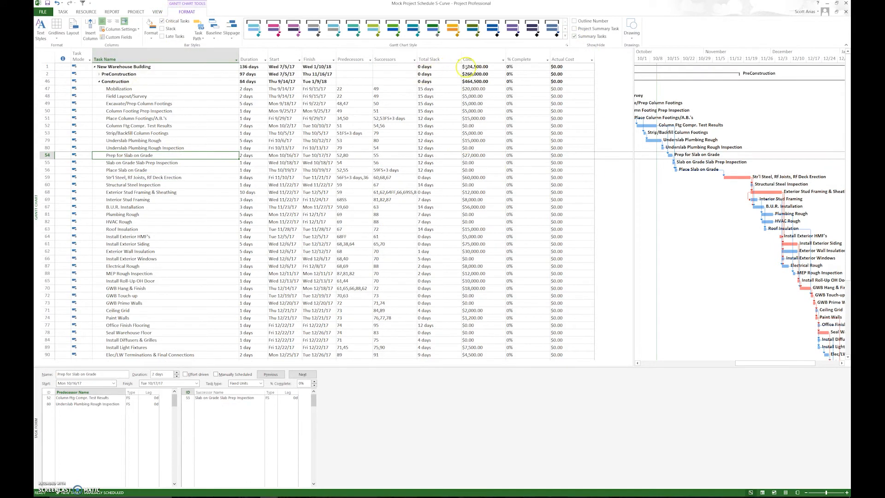
{"action": "left_click", "coordinate": [467, 67]}
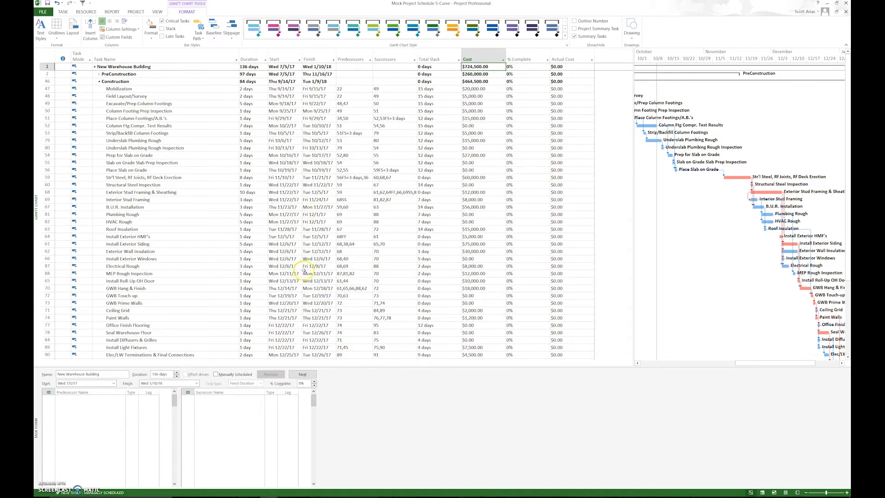
Hide the Predecessors and Successors columns and narrow the task table to give the Gantt chart more room.
{"action": "right_click", "coordinate": [349, 55]}
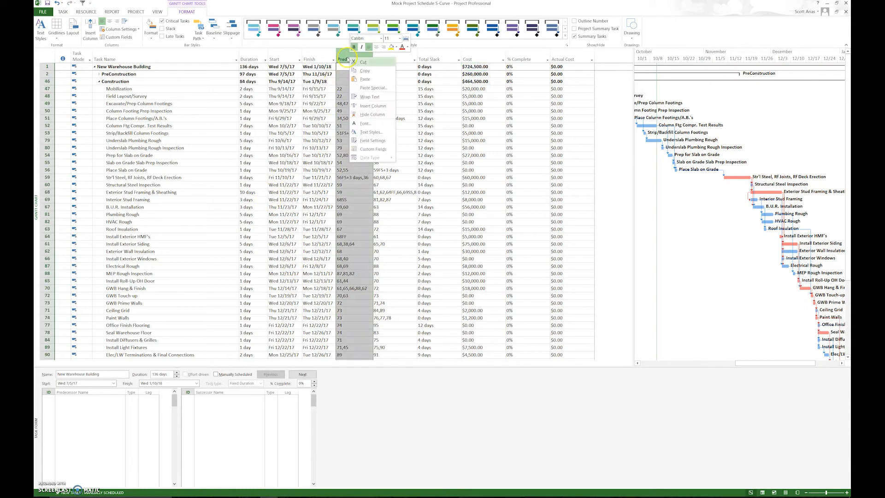
{"action": "left_click", "coordinate": [373, 114]}
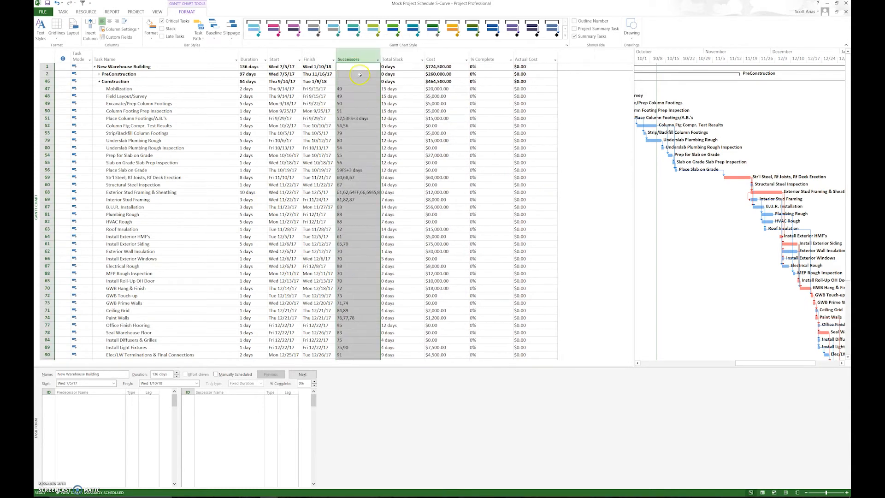
{"action": "right_click", "coordinate": [355, 55]}
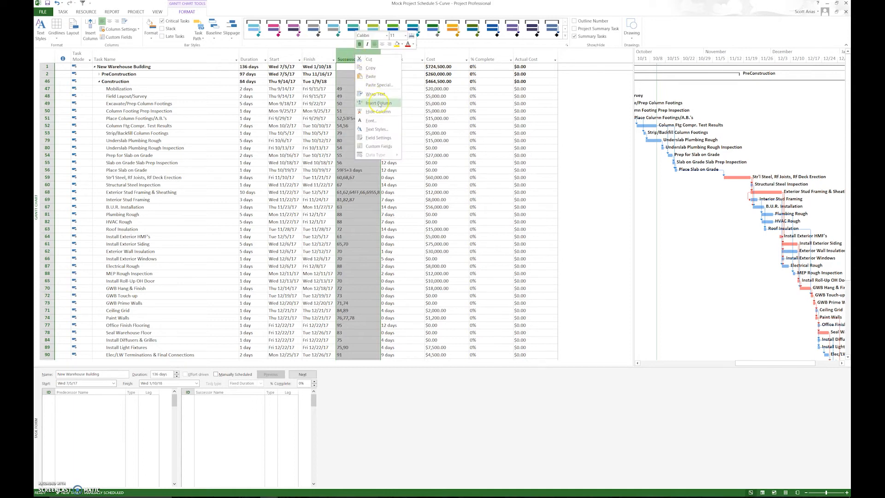
{"action": "left_click", "coordinate": [381, 112]}
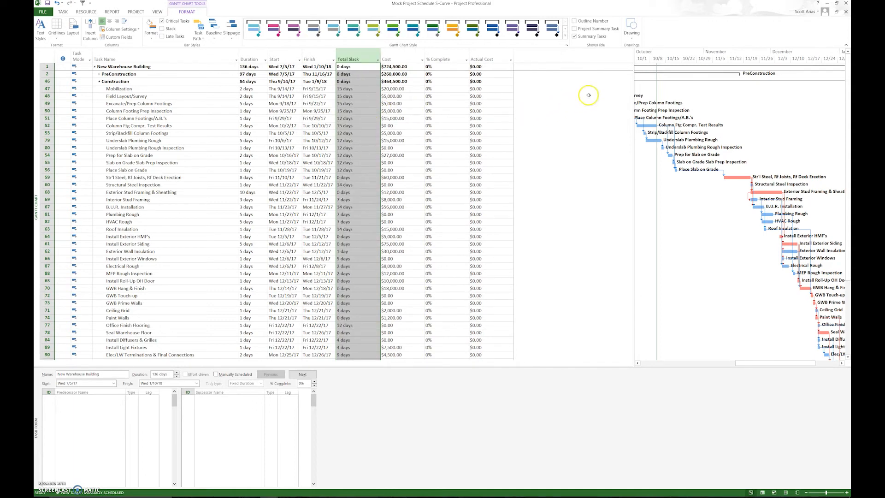
{"action": "left_click_drag", "start_coordinate": [634, 82], "coordinate": [521, 96]}
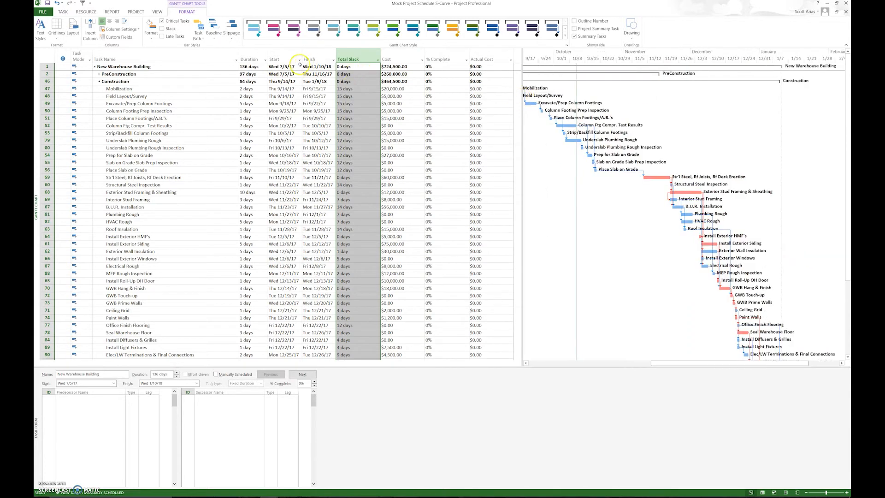
Insert an Early Start column before the Start column.
{"action": "right_click", "coordinate": [276, 56]}
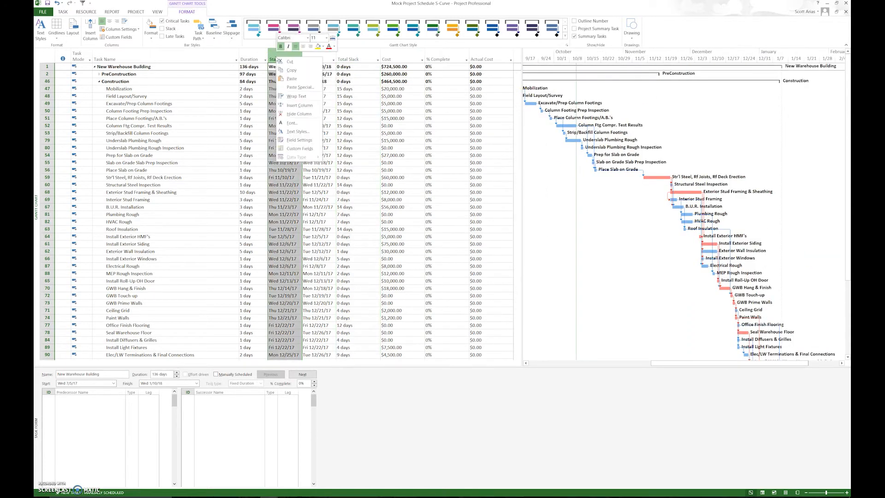
{"action": "left_click", "coordinate": [299, 105]}
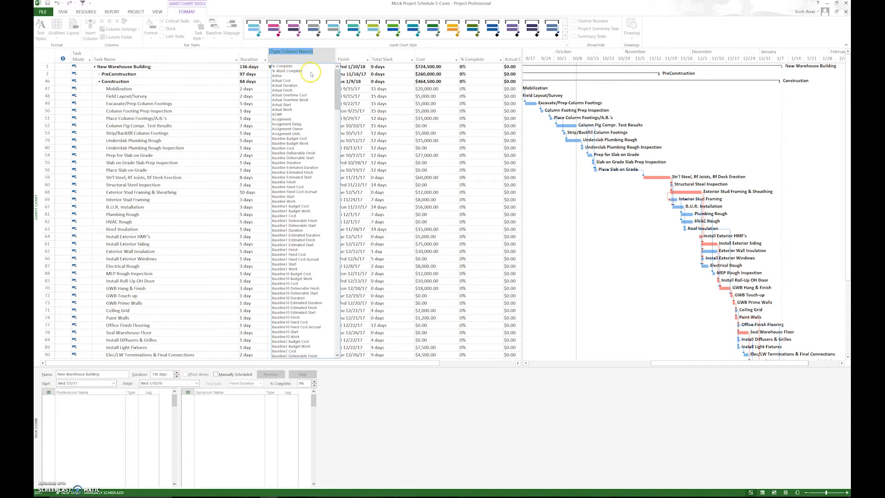
{"action": "type", "text": "eac"}
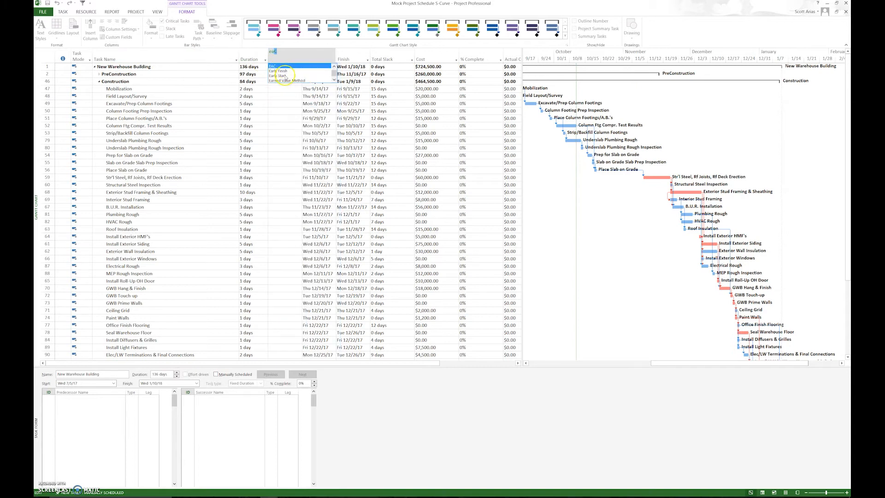
{"action": "left_click", "coordinate": [287, 76]}
Insert an Early Finish column between the Early Start and Start columns.
{"action": "left_click", "coordinate": [314, 56]}
{"action": "right_click", "coordinate": [313, 55]}
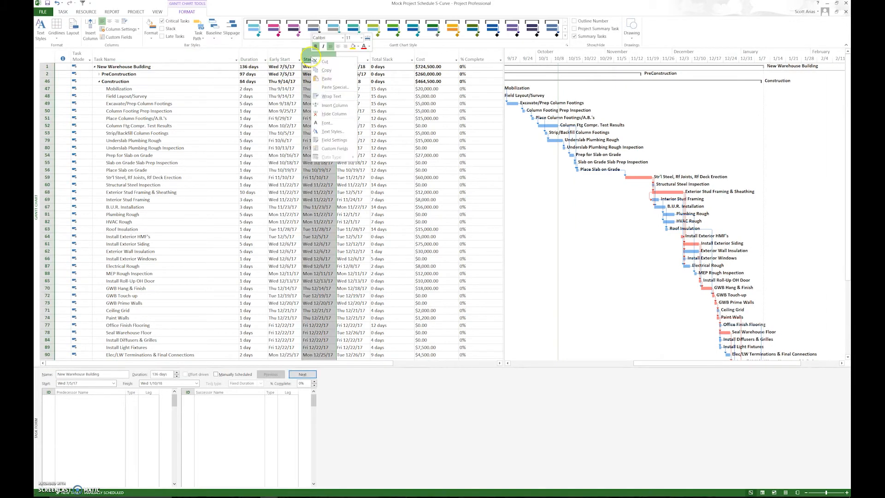
{"action": "left_click", "coordinate": [336, 107]}
{"action": "type", "text": "early Finish"}
{"action": "key", "text": "Return"}
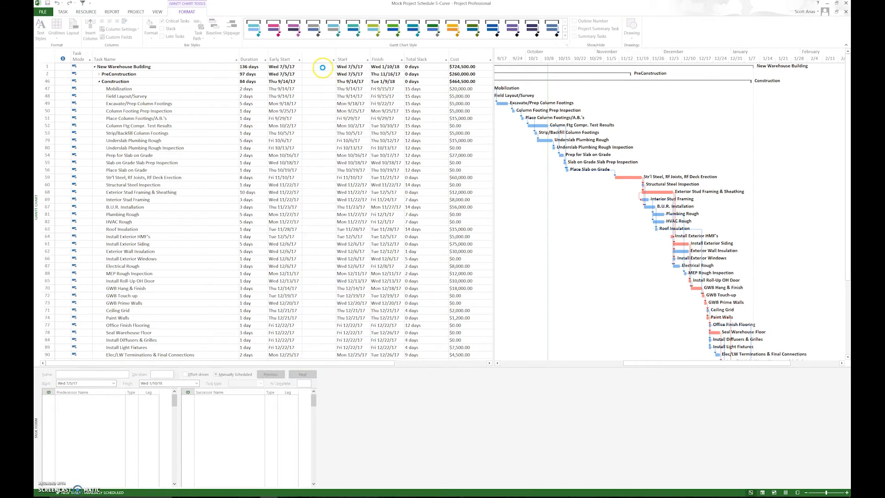
Insert a Late Start column between the Early Finish and Start columns.
{"action": "right_click", "coordinate": [349, 53]}
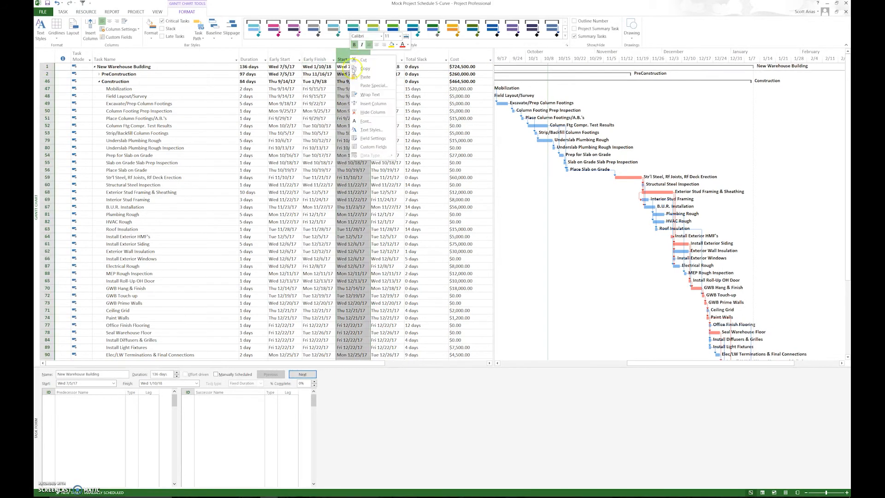
{"action": "left_click", "coordinate": [373, 101]}
{"action": "type", "text": "late Finish"}
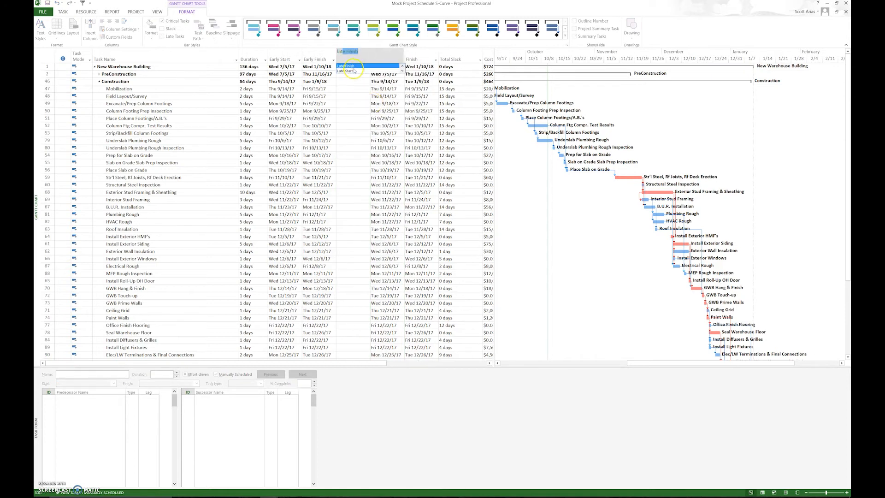
{"action": "left_click", "coordinate": [353, 71]}
Insert a Late Finish column between the Late Start and Start columns.
{"action": "left_click", "coordinate": [376, 59]}
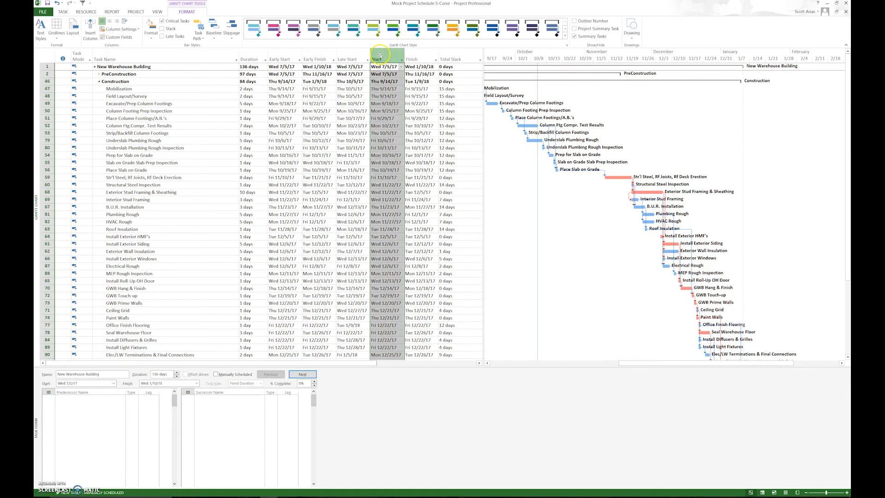
{"action": "right_click", "coordinate": [381, 57]}
{"action": "left_click", "coordinate": [404, 103]}
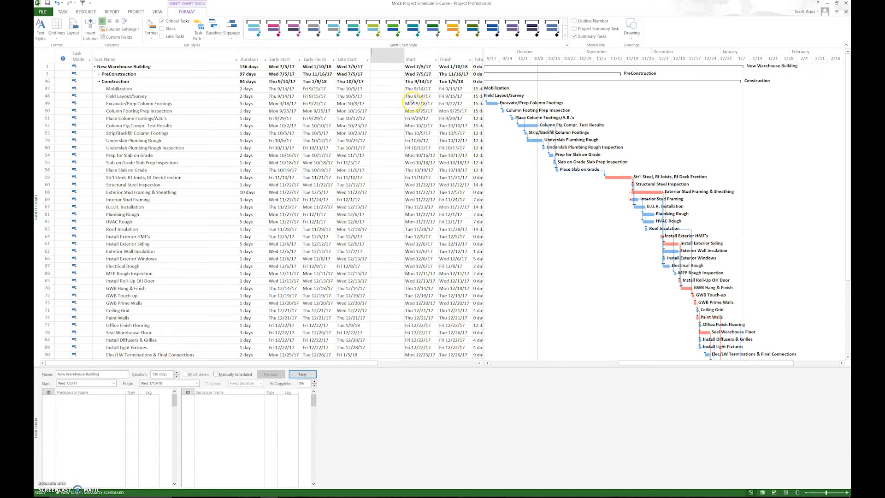
{"action": "type", "text": "late Finish"}
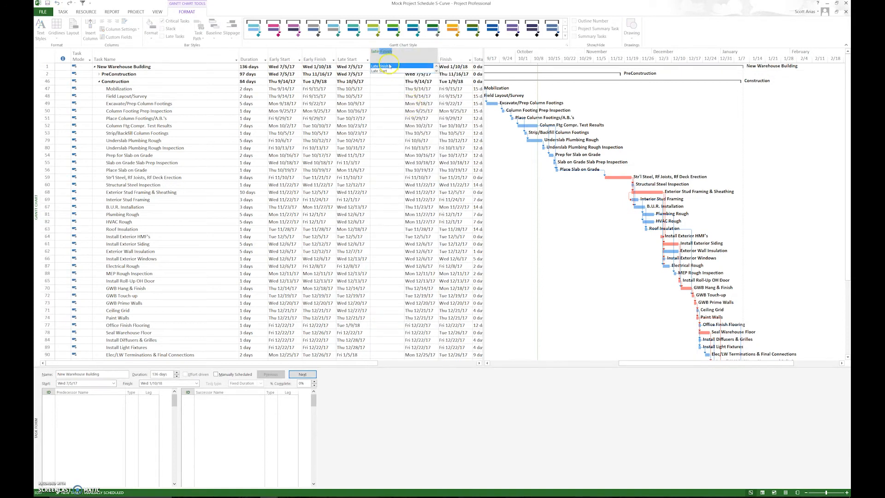
{"action": "left_click", "coordinate": [383, 71]}
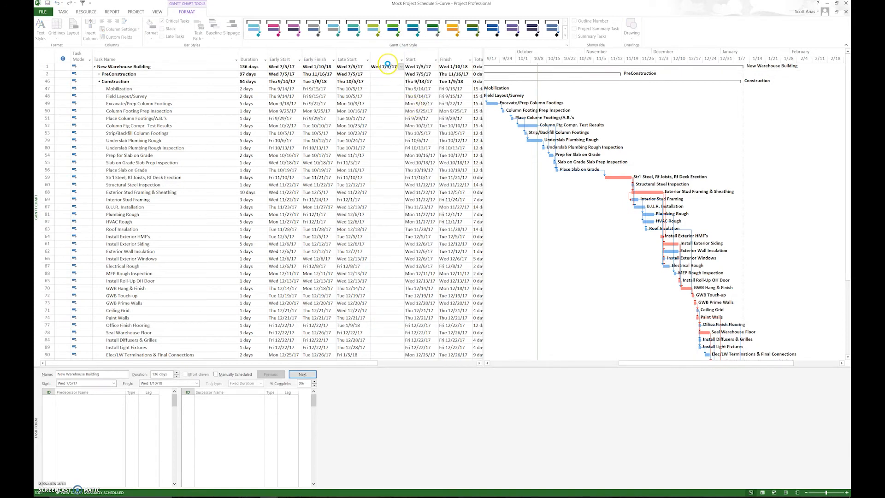
Insert an Actual Start column between the Late Finish and Start columns.
{"action": "right_click", "coordinate": [415, 56]}
{"action": "left_click", "coordinate": [436, 99]}
{"action": "type", "text": "act"}
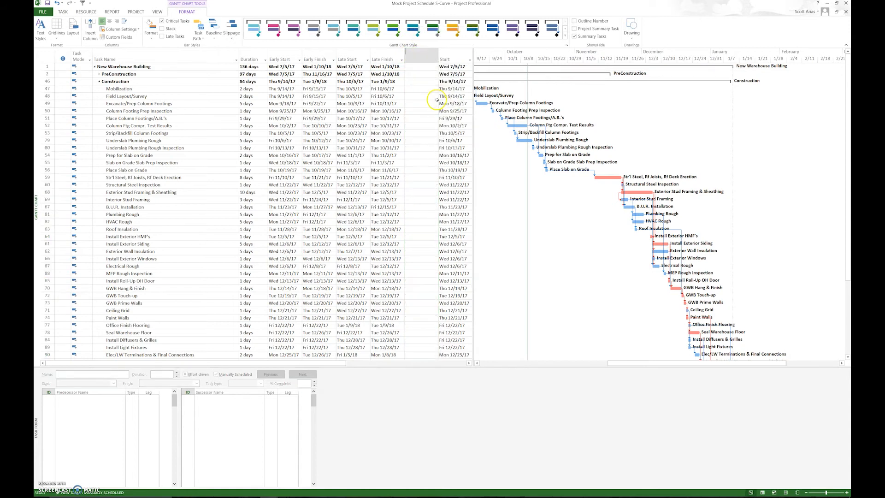
{"action": "type", "text": "u"}
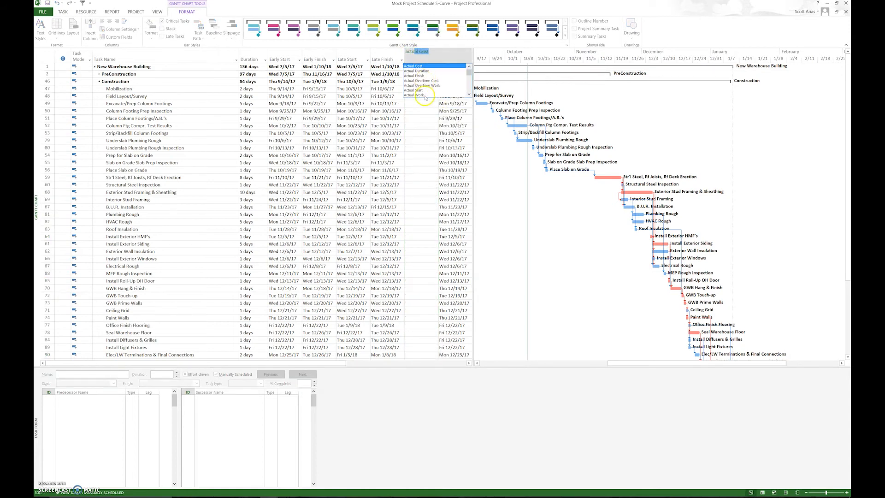
{"action": "left_click", "coordinate": [421, 91]}
Insert an Actual Finish column between the Actual Start and Start columns.
{"action": "left_click", "coordinate": [445, 59]}
{"action": "right_click", "coordinate": [448, 58]}
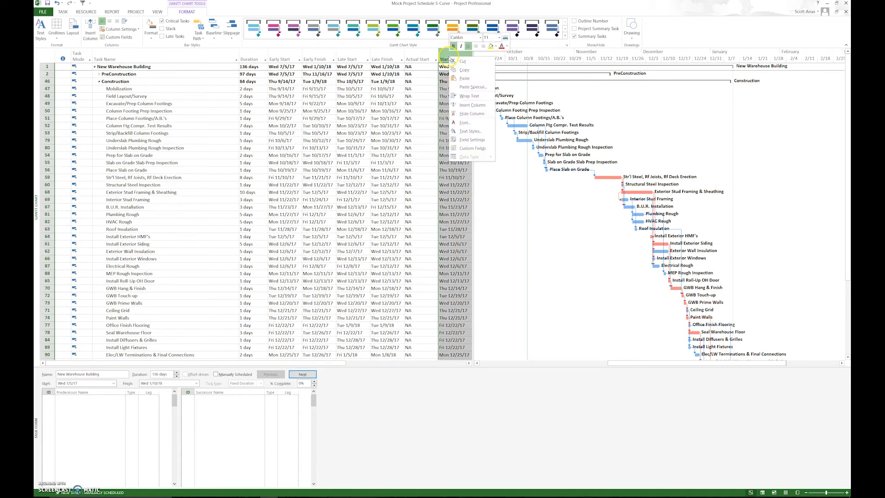
{"action": "left_click", "coordinate": [471, 104]}
{"action": "type", "text": "actual Cost"}
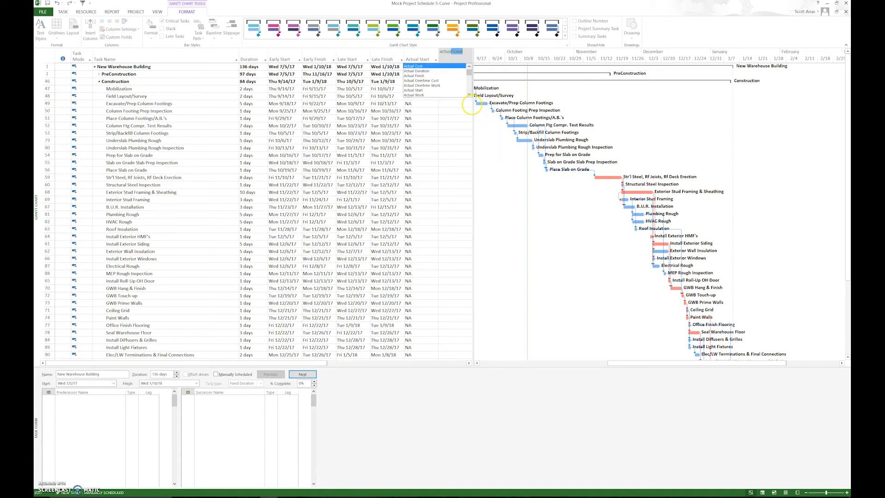
{"action": "left_click", "coordinate": [425, 76]}
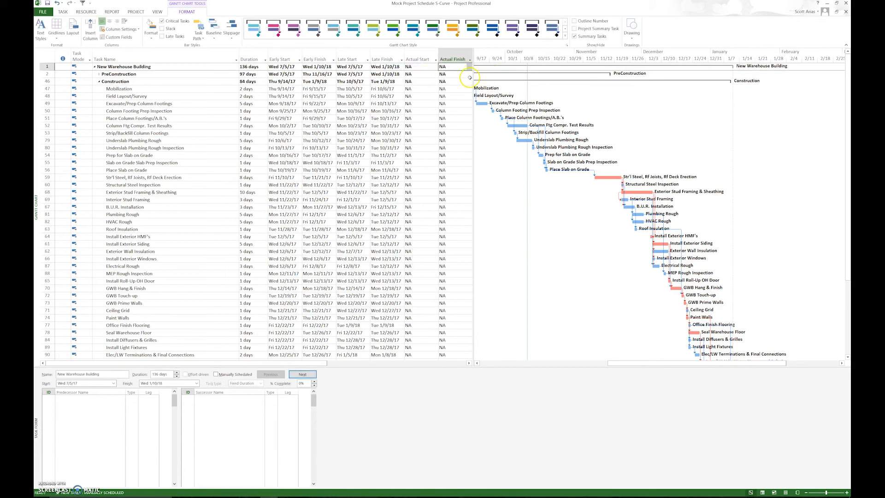
Widen the task table and hide the plain Start and Finish columns that follow Actual Finish.
{"action": "left_click_drag", "start_coordinate": [471, 77], "coordinate": [623, 56]}
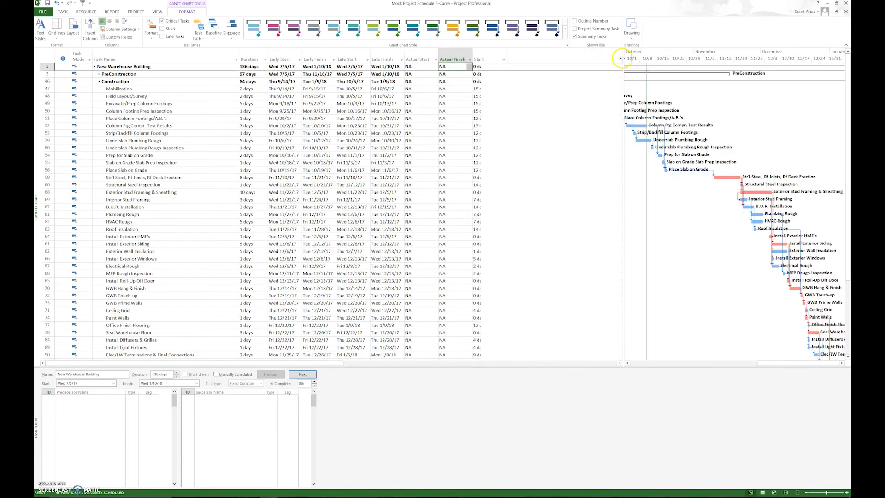
{"action": "left_click", "coordinate": [490, 56]}
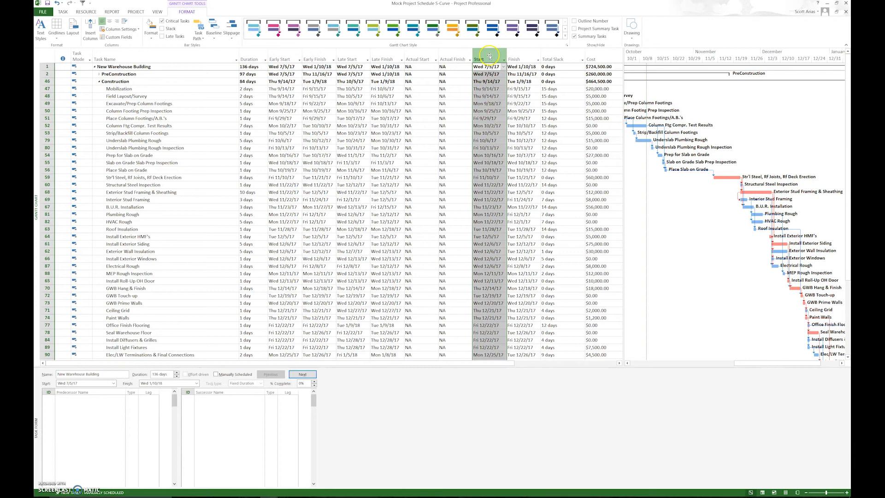
{"action": "right_click", "coordinate": [490, 55]}
{"action": "left_click", "coordinate": [515, 105]}
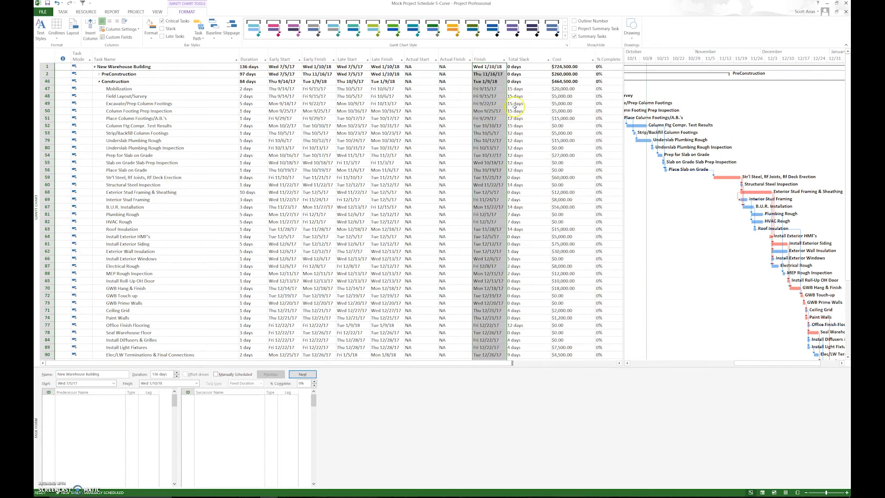
{"action": "right_click", "coordinate": [490, 60]}
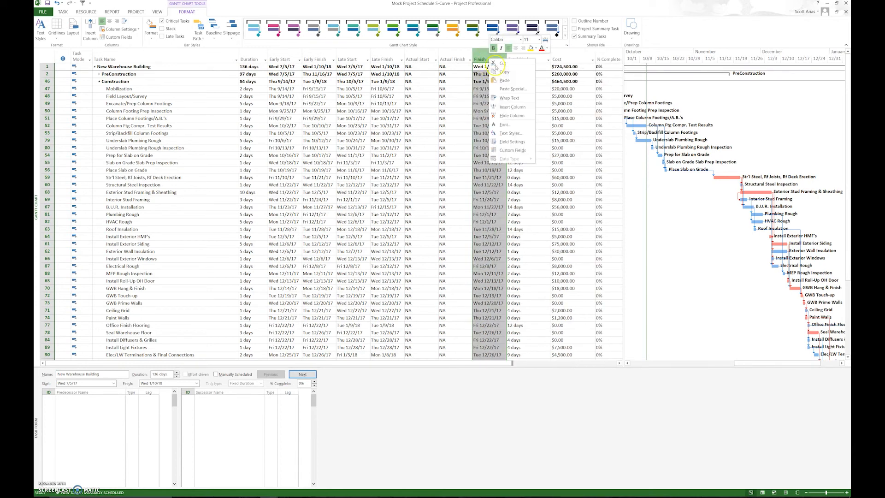
{"action": "left_click", "coordinate": [512, 115]}
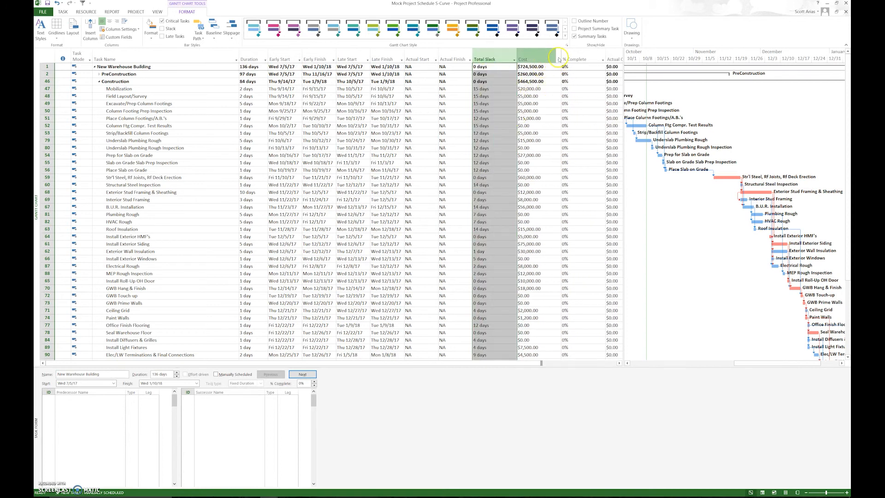
Narrow the Cost, % Complete and Actual Cost columns and fit the task table's width to the Actual Cost column.
{"action": "mouse_move", "coordinate": [559, 58]}
{"action": "left_mouse_down"}
{"action": "mouse_move", "coordinate": [551, 59]}
{"action": "mouse_move", "coordinate": [591, 58]}
{"action": "mouse_move", "coordinate": [576, 55]}
{"action": "left_mouse_up"}
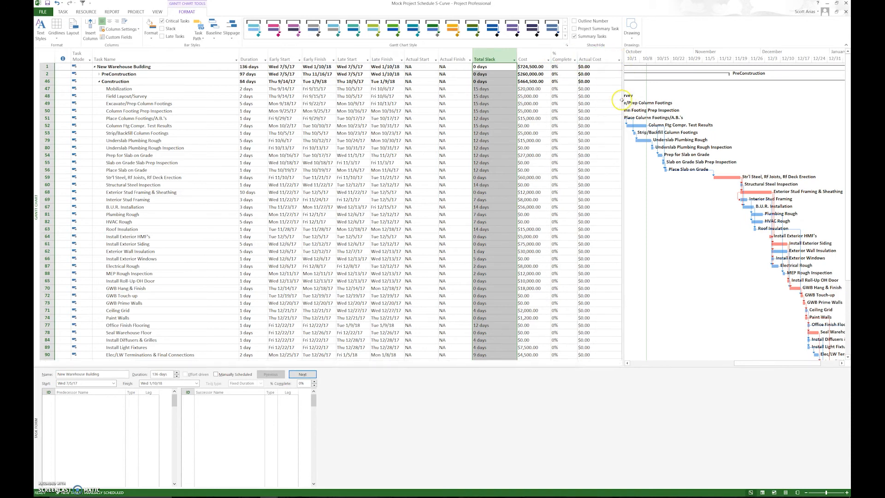
{"action": "left_click_drag", "start_coordinate": [623, 98], "coordinate": [636, 96]}
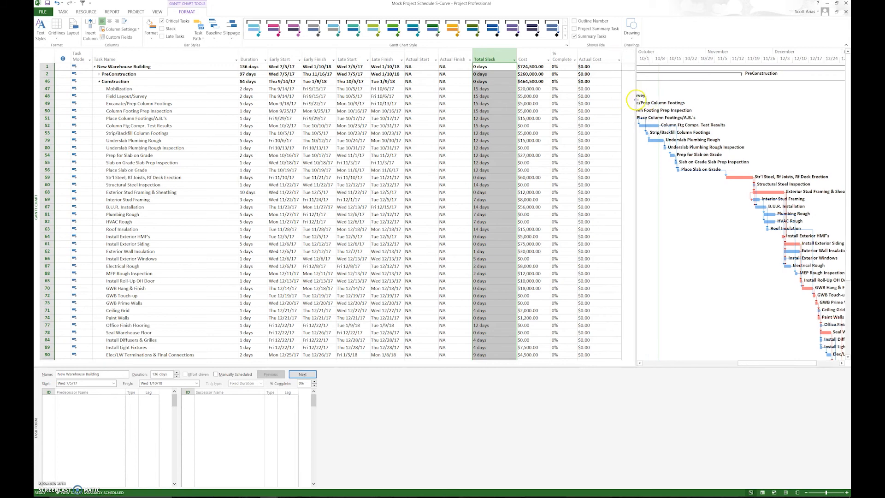
{"action": "left_click_drag", "start_coordinate": [620, 60], "coordinate": [606, 57]}
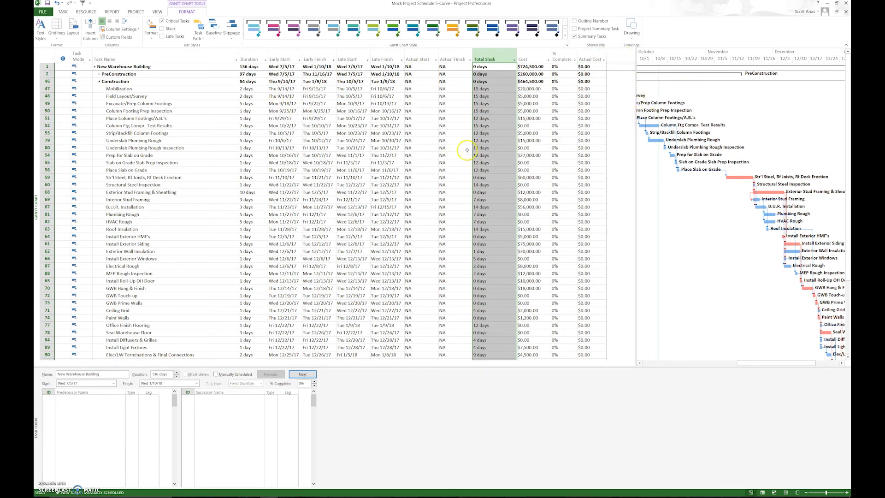
{"action": "left_click_drag", "start_coordinate": [636, 88], "coordinate": [611, 89]}
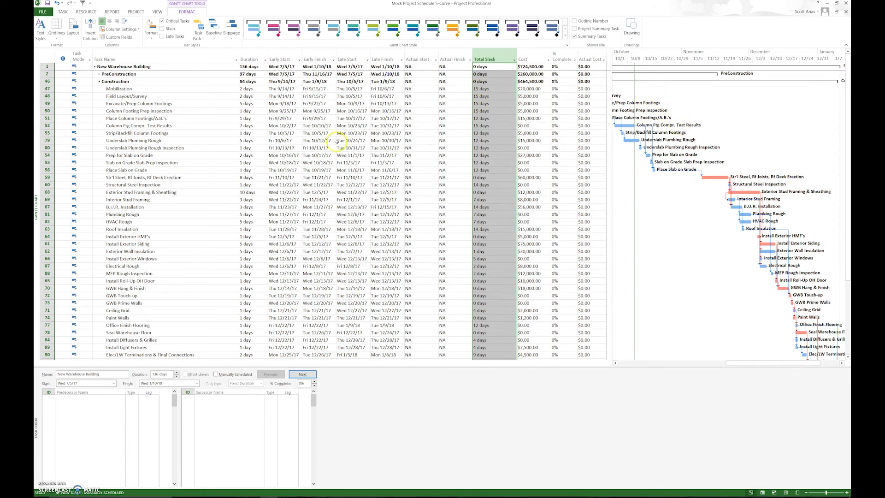
Hide the Task Mode and Indicators columns and narrow the task table to end just after Actual Cost.
{"action": "left_click", "coordinate": [77, 55]}
{"action": "right_click", "coordinate": [77, 55]}
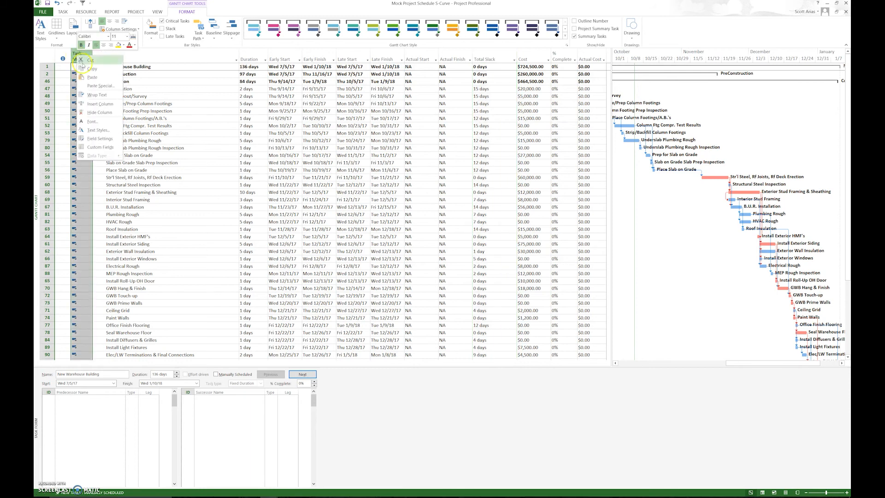
{"action": "left_click", "coordinate": [112, 113]}
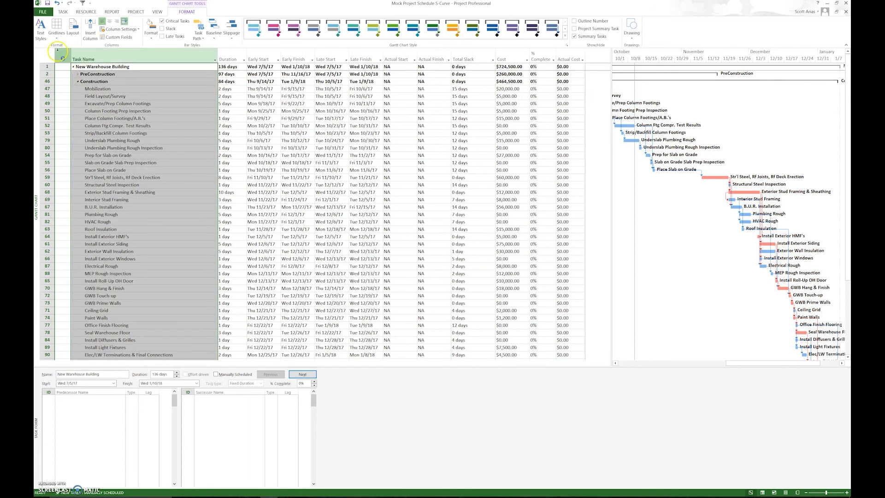
{"action": "right_click", "coordinate": [62, 59]}
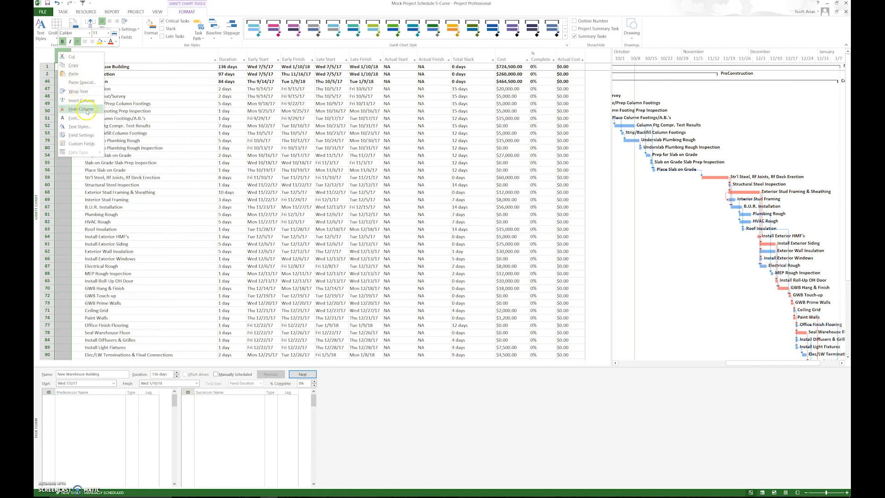
{"action": "left_click", "coordinate": [86, 113]}
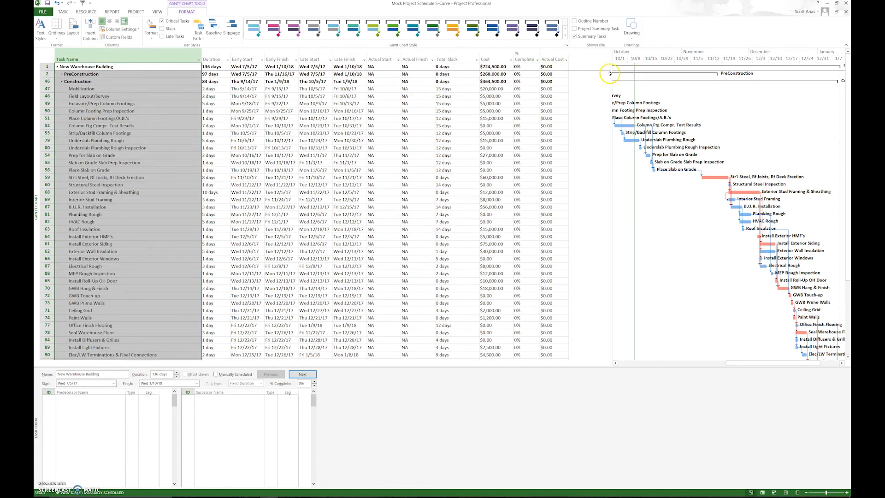
{"action": "left_click_drag", "start_coordinate": [612, 74], "coordinate": [575, 80]}
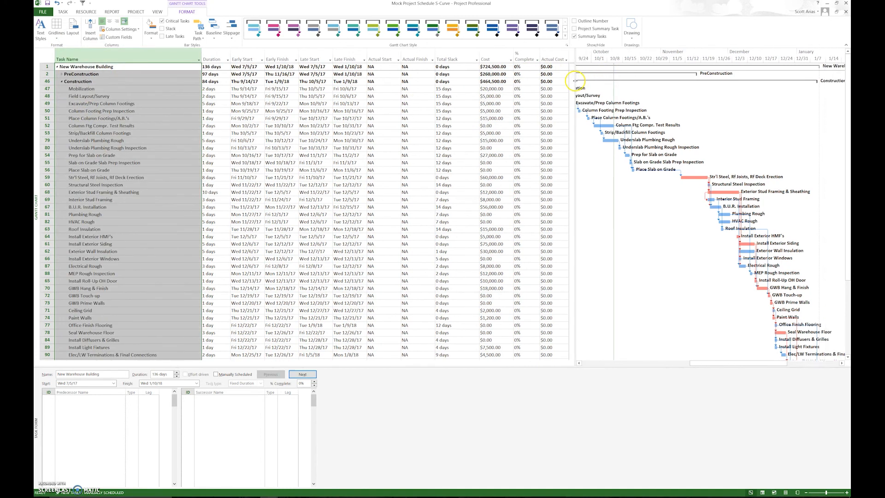